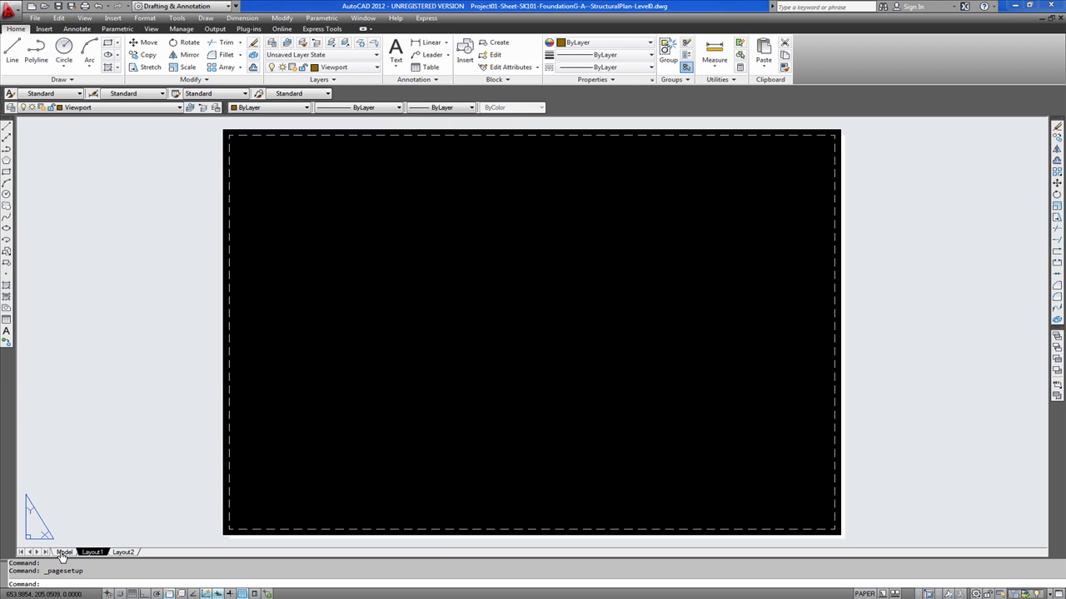
# Bring up Layout1's empty paper-space sheet of the SK101 foundation structural plan
pyautogui.moveTo(61, 556)
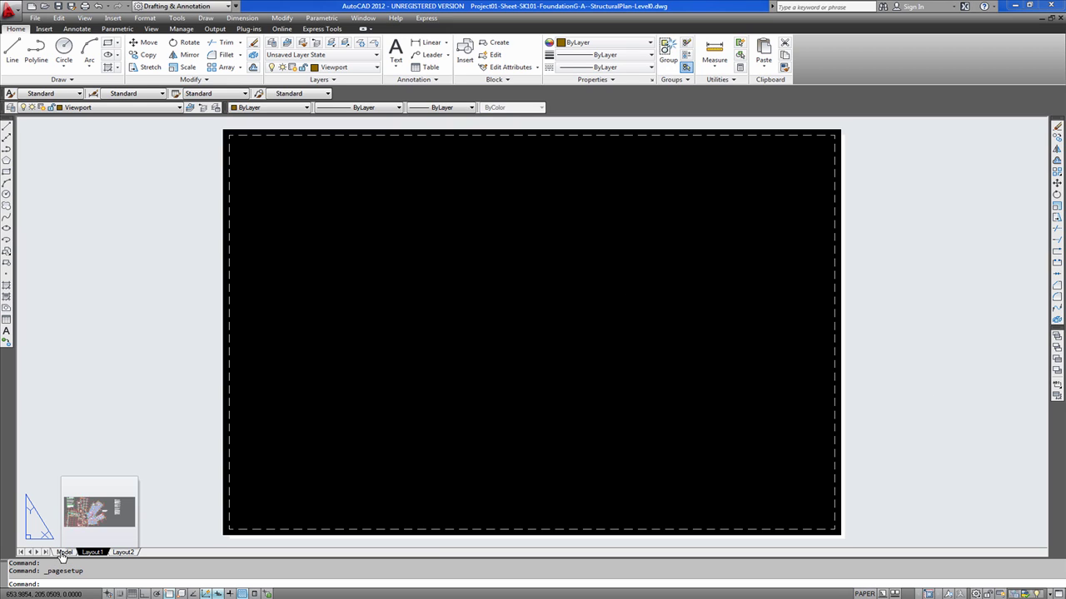
# Change Layout1's page setup plotter to DWG To PDF.pc3 through the Page Setup Manager
pyautogui.click(35, 18)
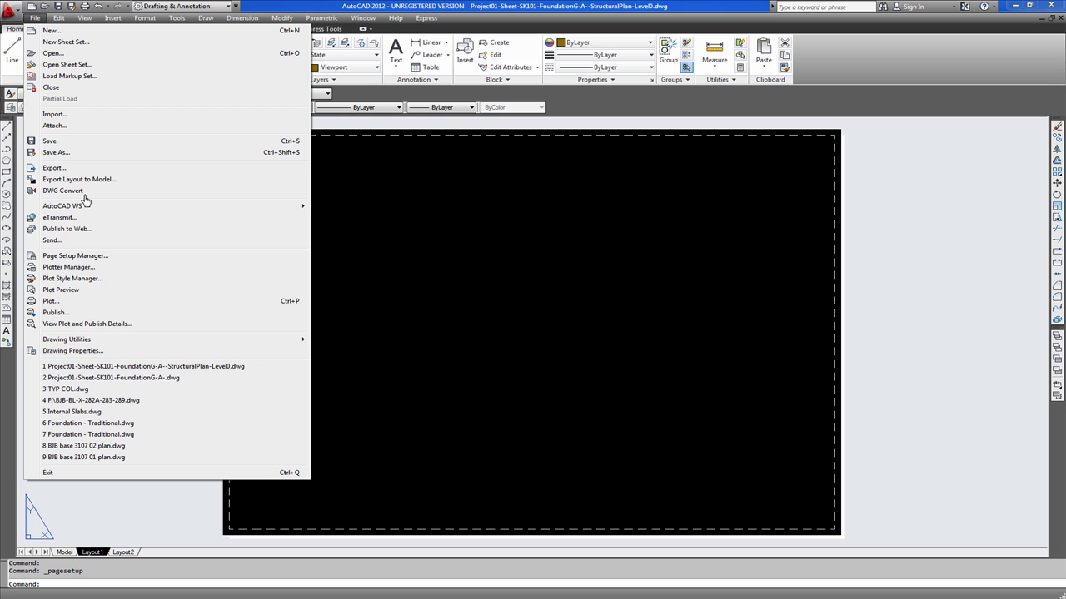
pyautogui.click(100, 256)
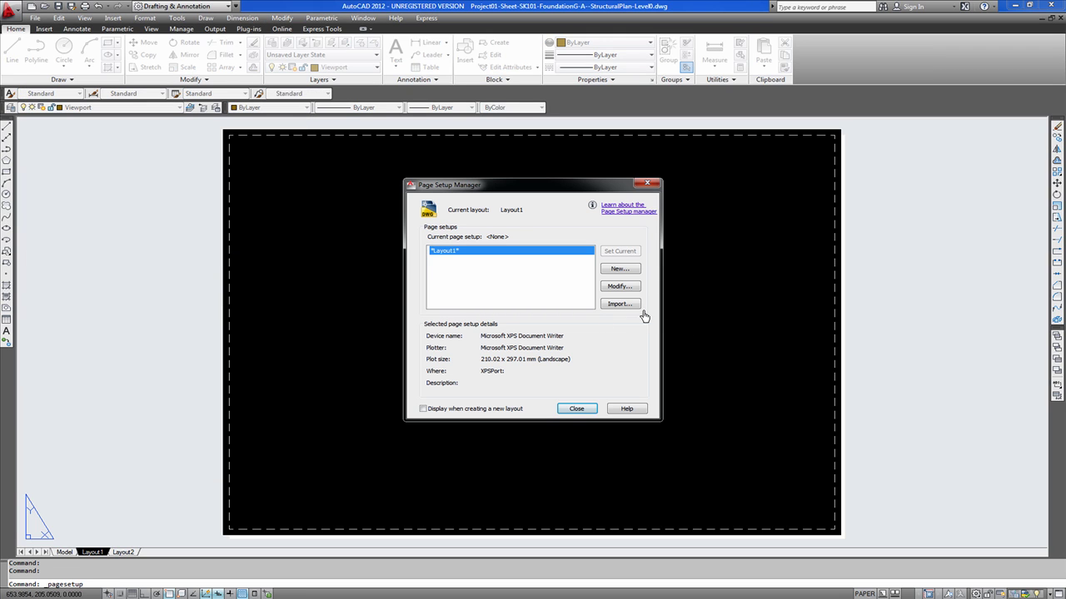
pyautogui.click(608, 288)
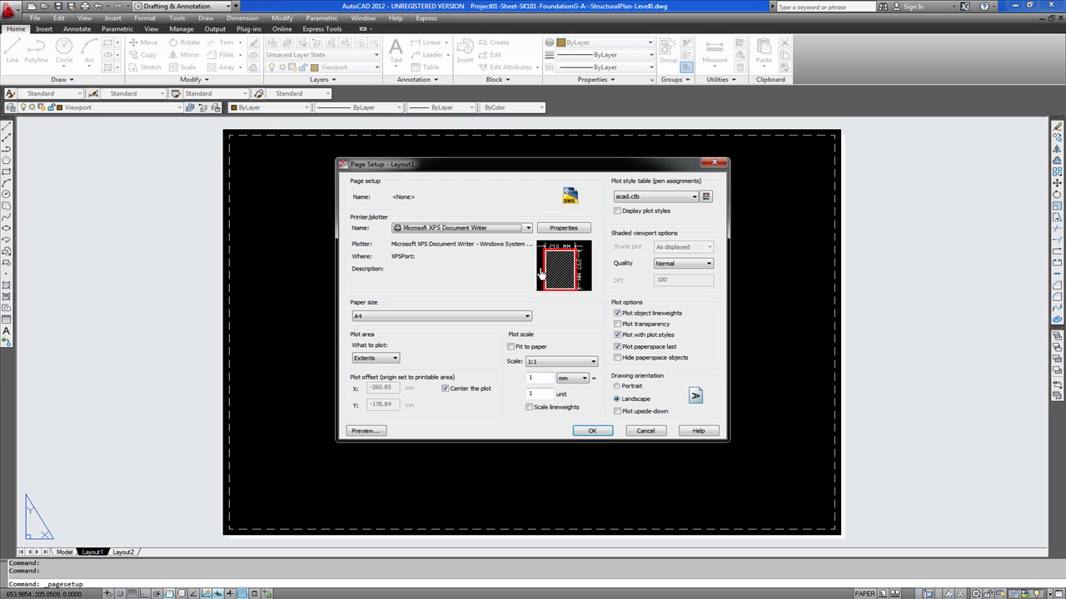
pyautogui.click(528, 228)
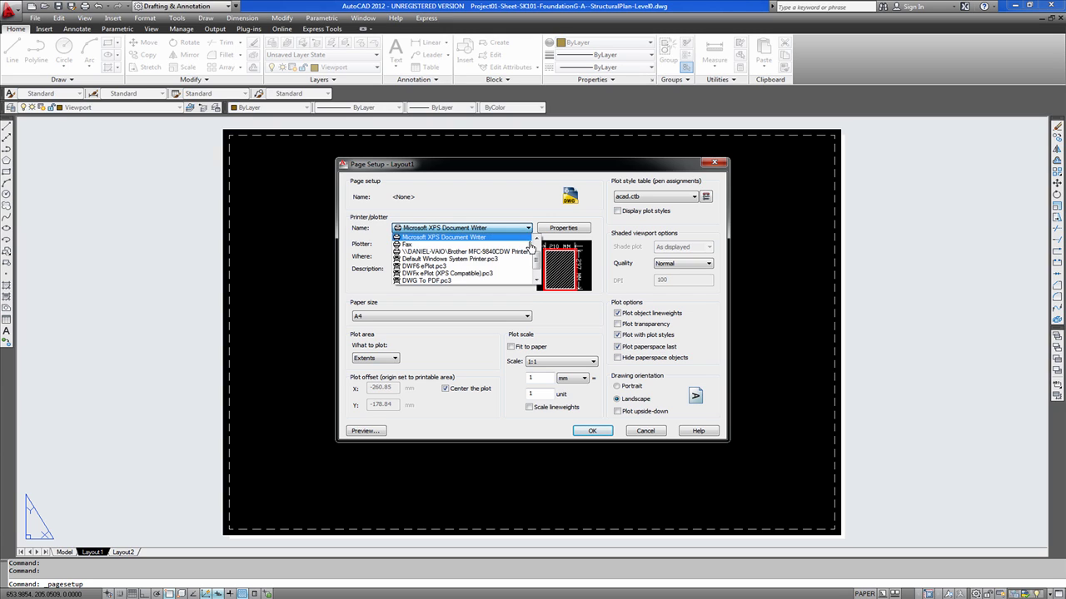
pyautogui.moveTo(534, 266); pyautogui.dragTo(534, 259)
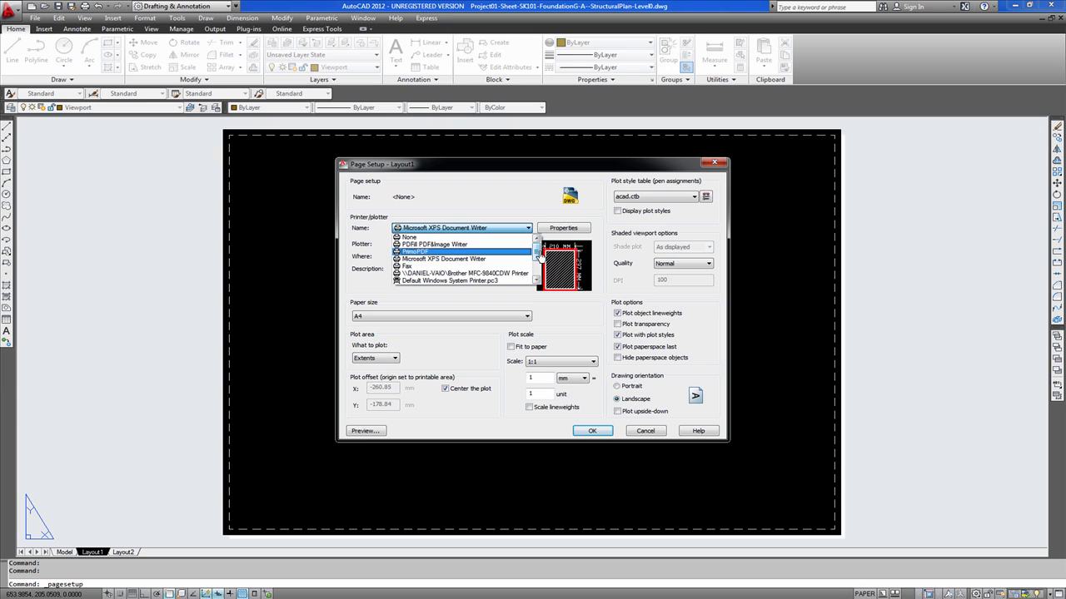
pyautogui.moveTo(539, 256); pyautogui.dragTo(537, 266)
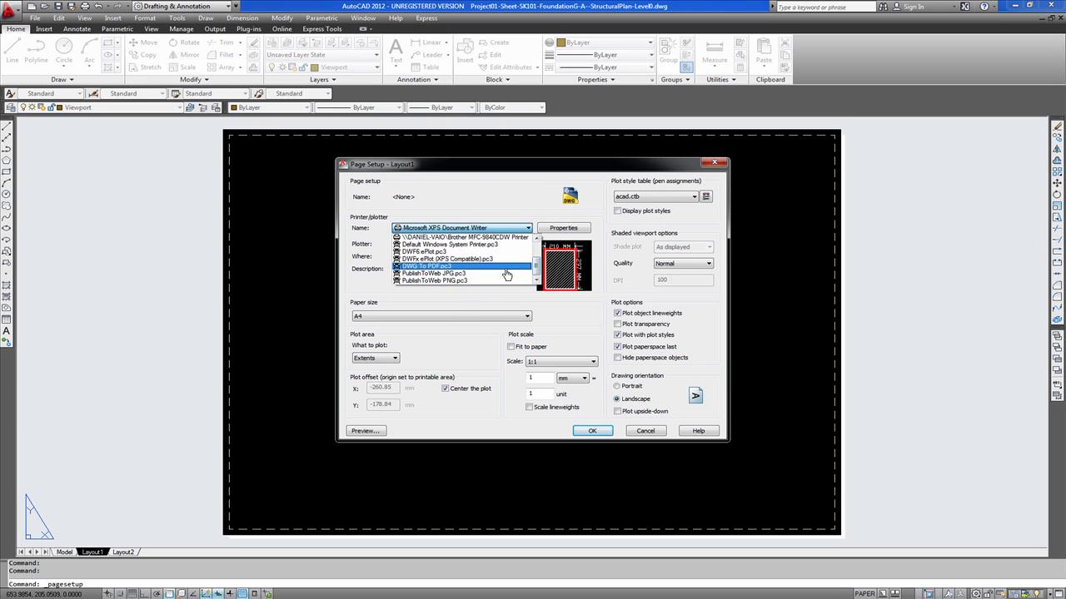
pyautogui.click(506, 275)
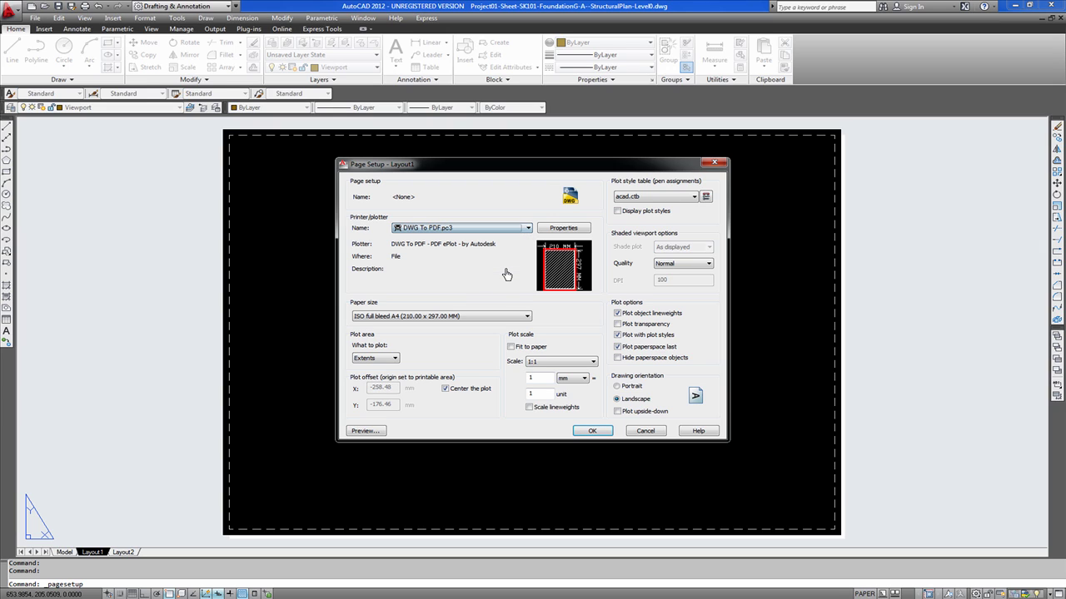
# Choose ISO A0 (841.00 x 1189.00 MM) as the page setup paper size
pyautogui.click(527, 318)
pyautogui.scroll(-2, 528, 373)
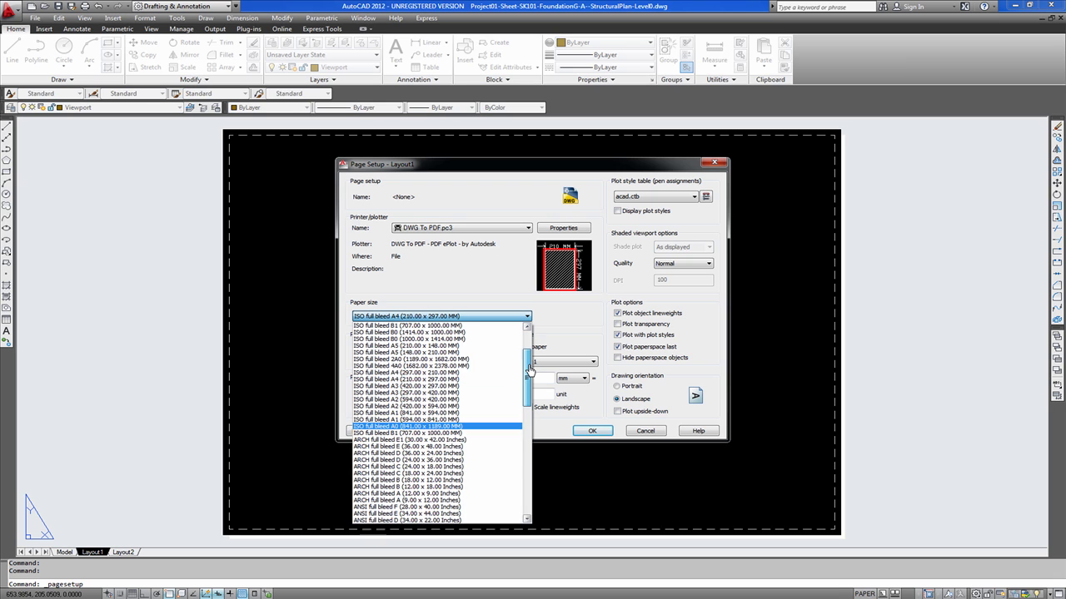
pyautogui.moveTo(529, 372); pyautogui.dragTo(527, 440)
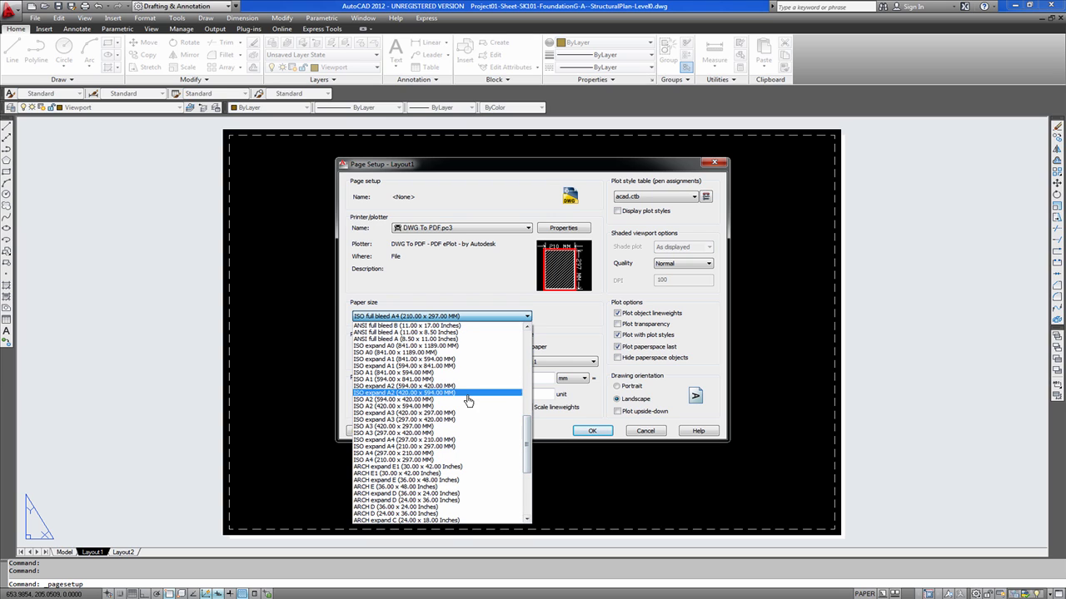
pyautogui.scroll(1, 467, 402)
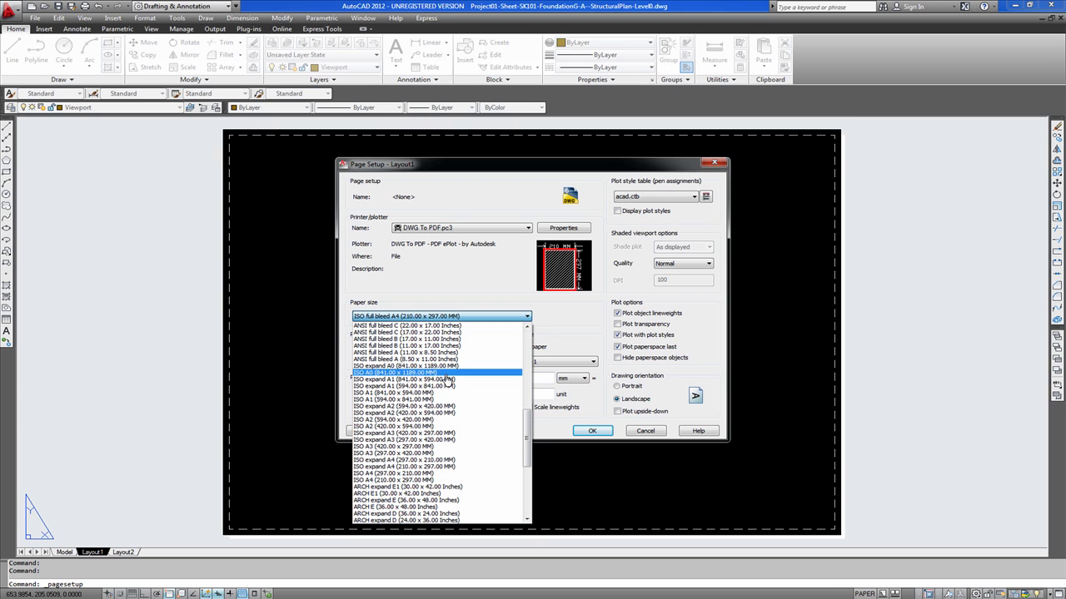
pyautogui.scroll(1, 448, 380)
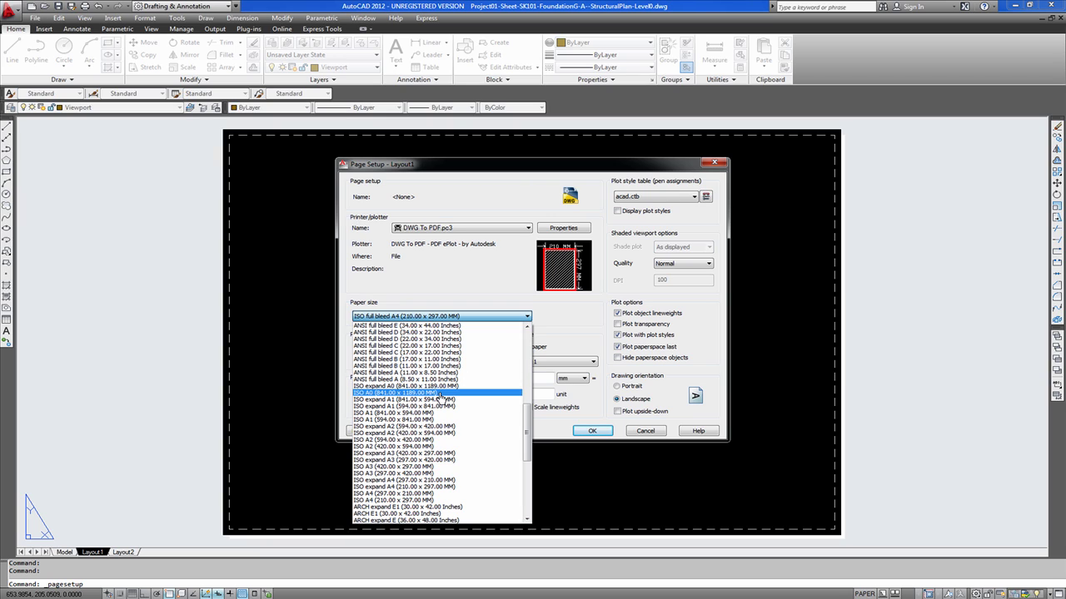
pyautogui.click(442, 395)
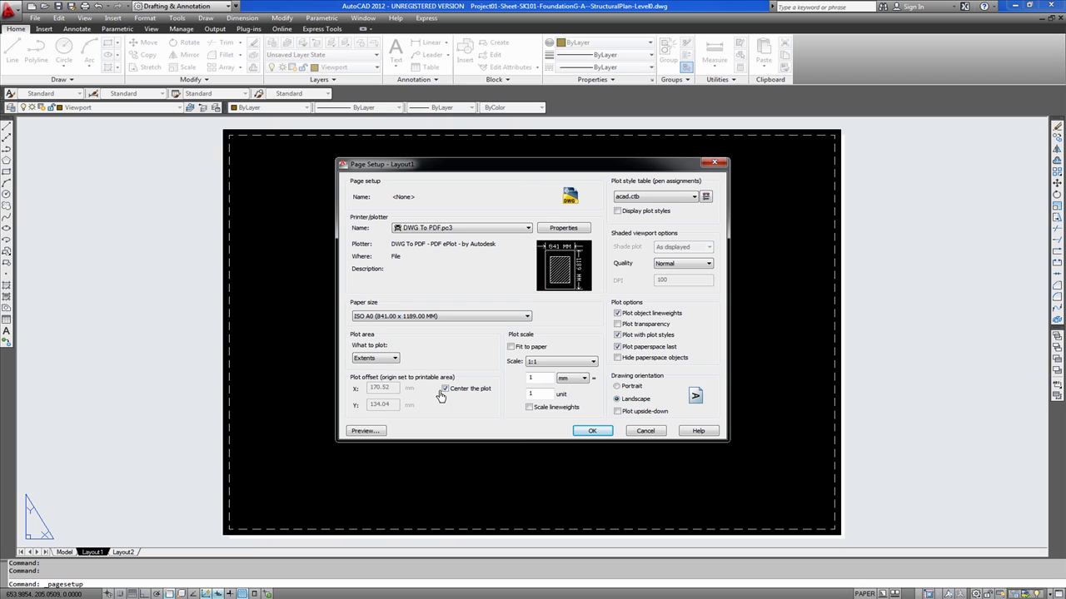
# Keep the plot area on Extents, apply the page setup, and close the manager
pyautogui.click(395, 359)
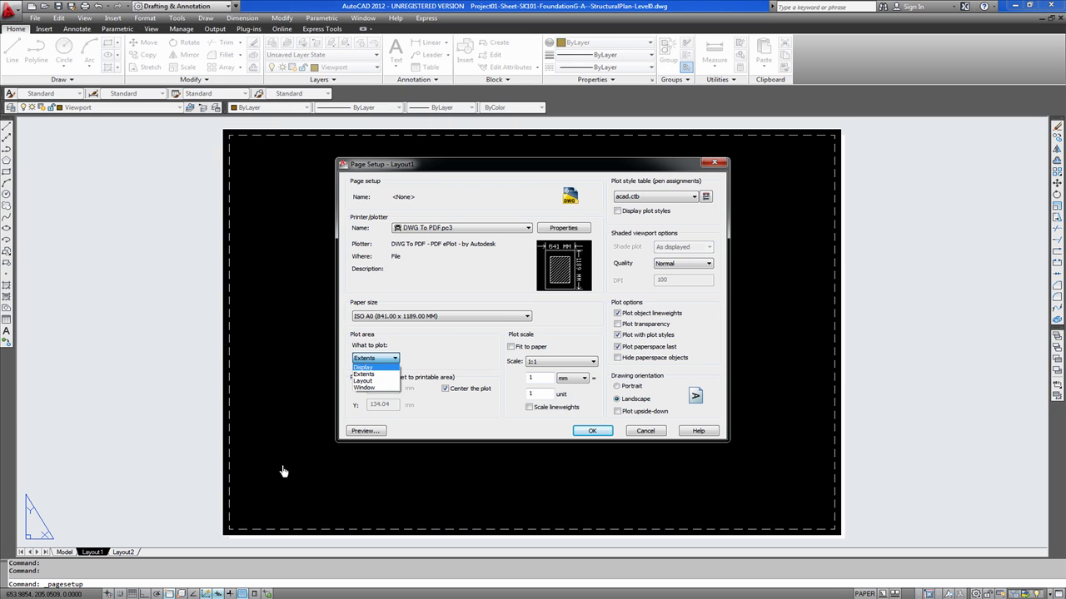
pyautogui.press('Down')
pyautogui.press('Down')
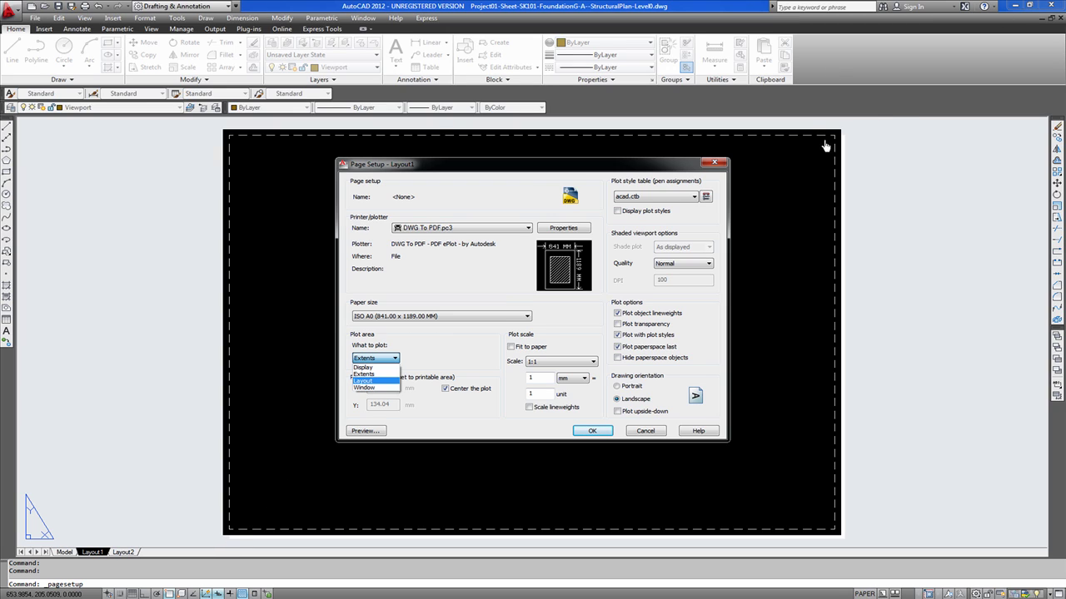
pyautogui.click(437, 348)
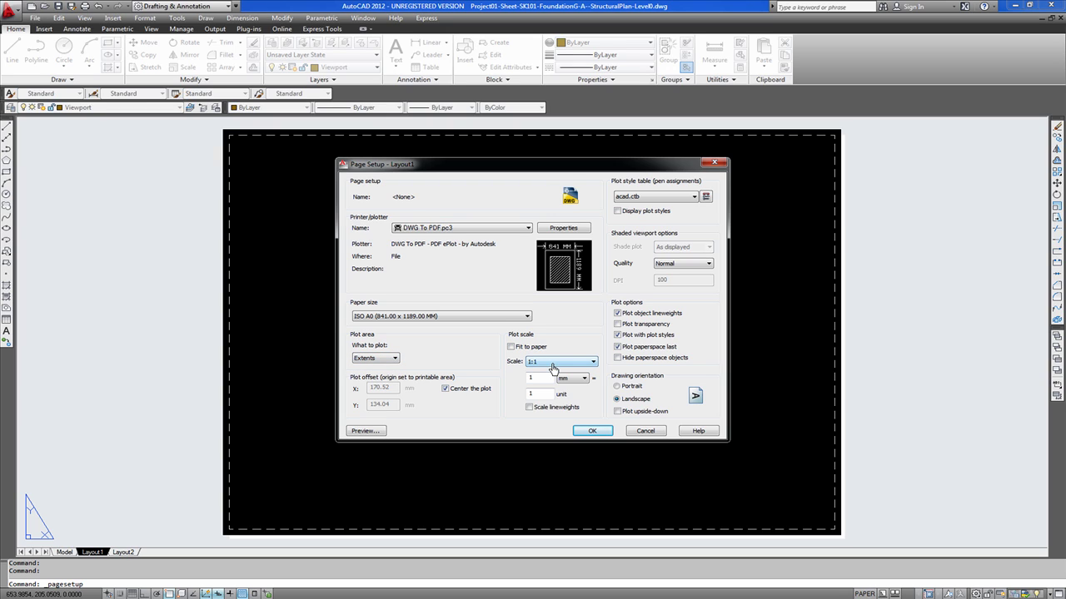
pyautogui.click(592, 432)
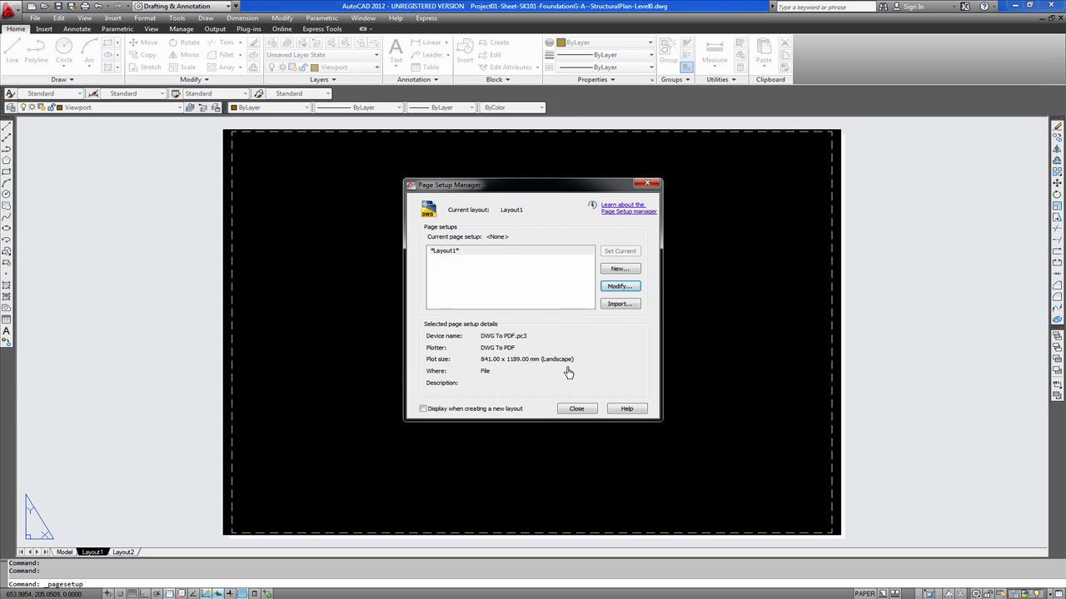
pyautogui.click(575, 408)
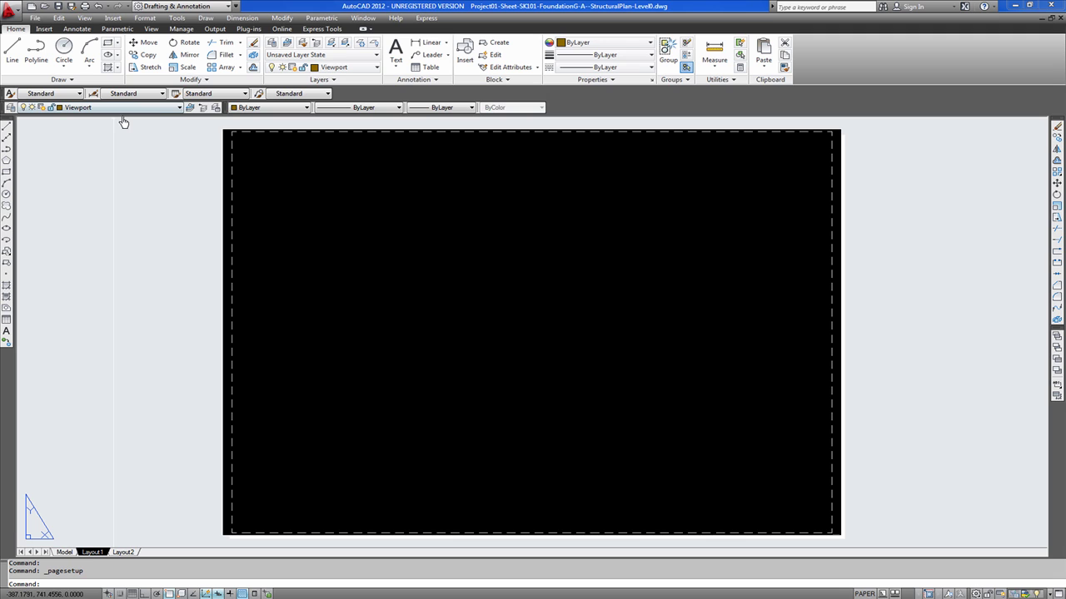
# Create a single viewport spanning from the sheet's top-left to bottom-right showing the plan
pyautogui.click(178, 109)
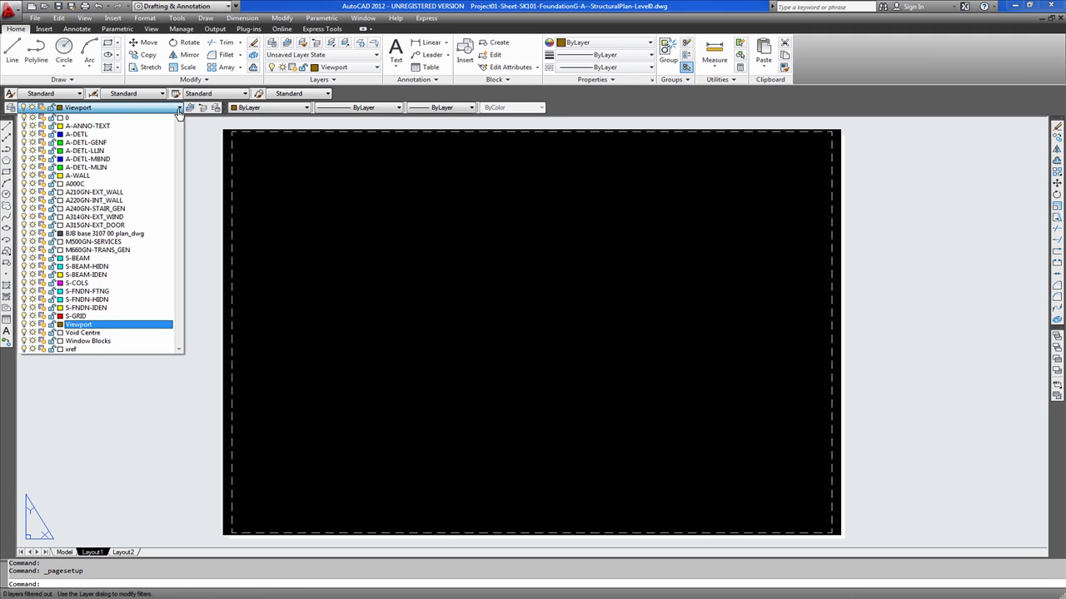
pyautogui.click(35, 17)
pyautogui.moveTo(83, 25)
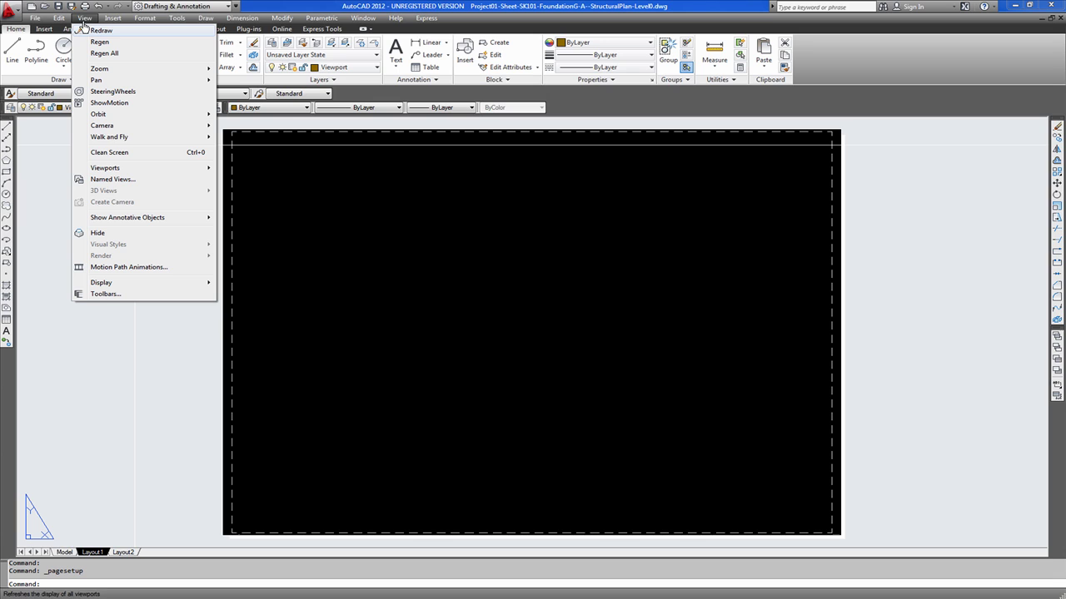
pyautogui.moveTo(134, 169)
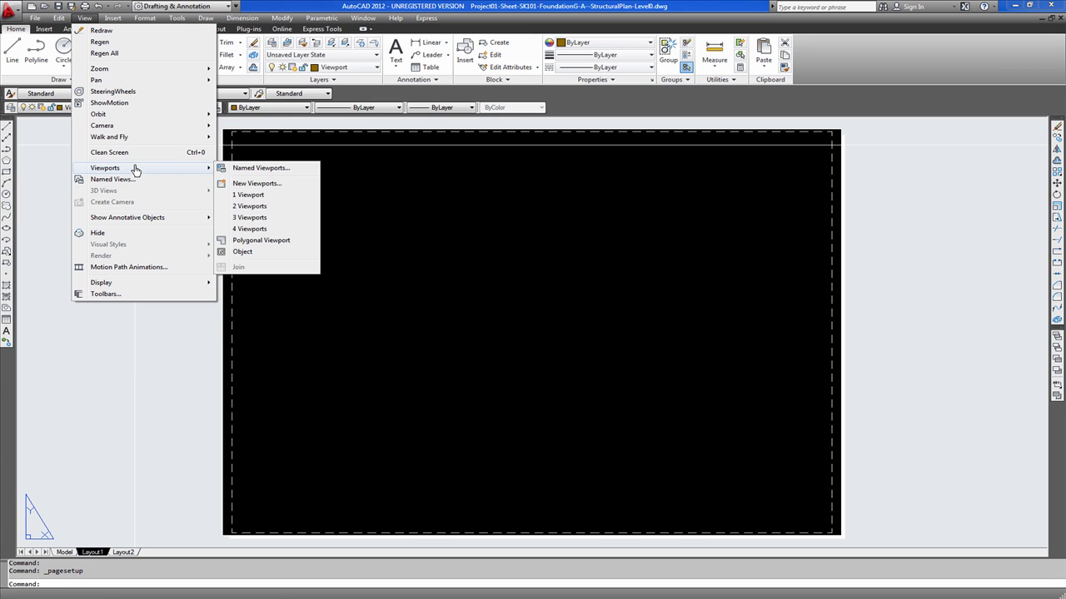
pyautogui.click(241, 195)
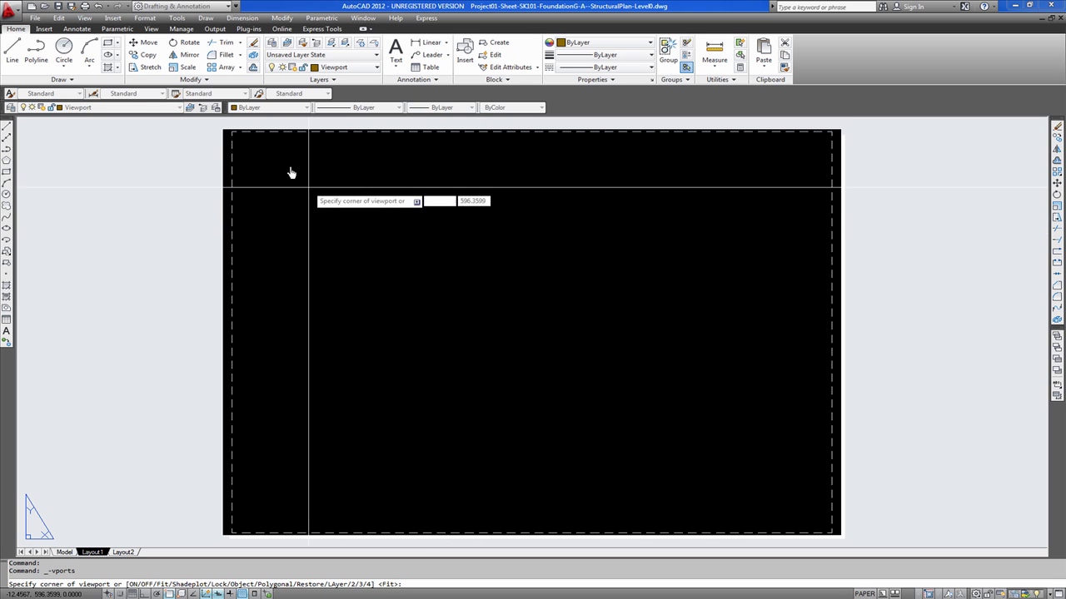
pyautogui.click(247, 146)
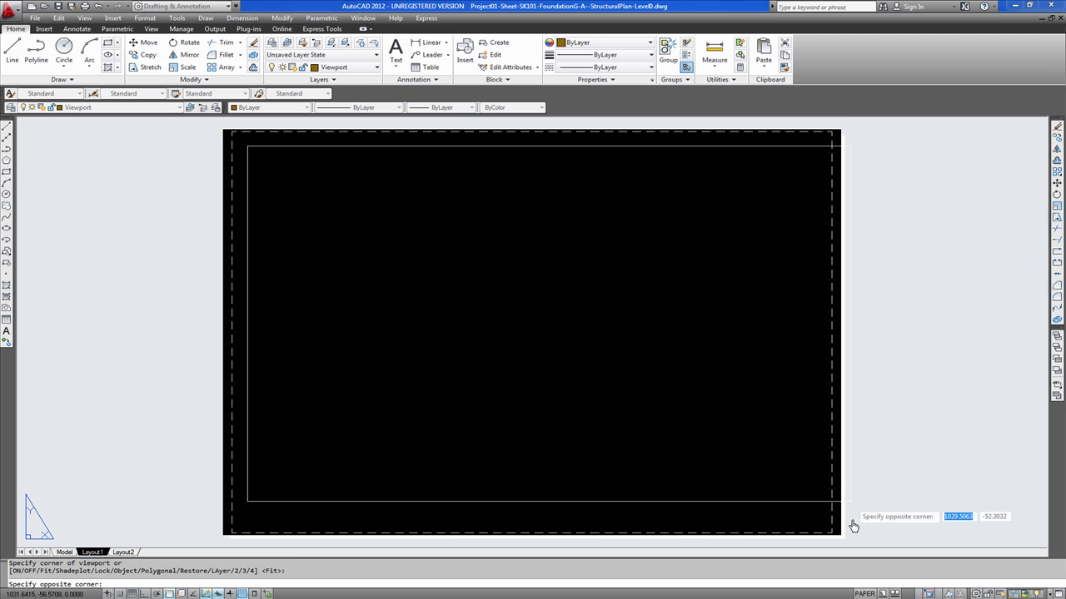
pyautogui.click(821, 530)
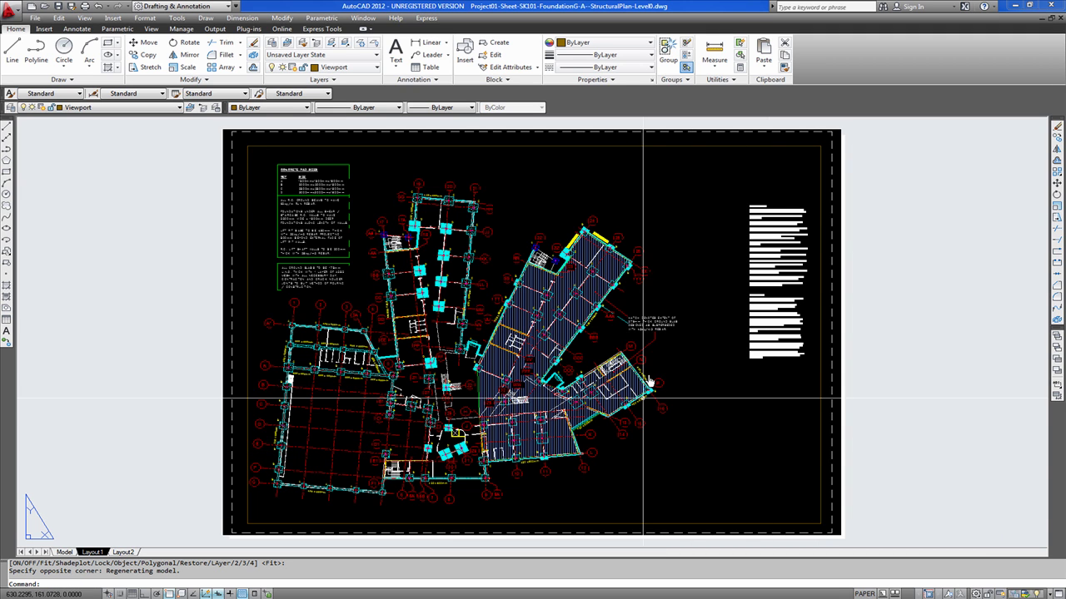
# Zoom the viewport contents to 1/200xp scale, then return to paper space
pyautogui.doubleClick(720, 416)
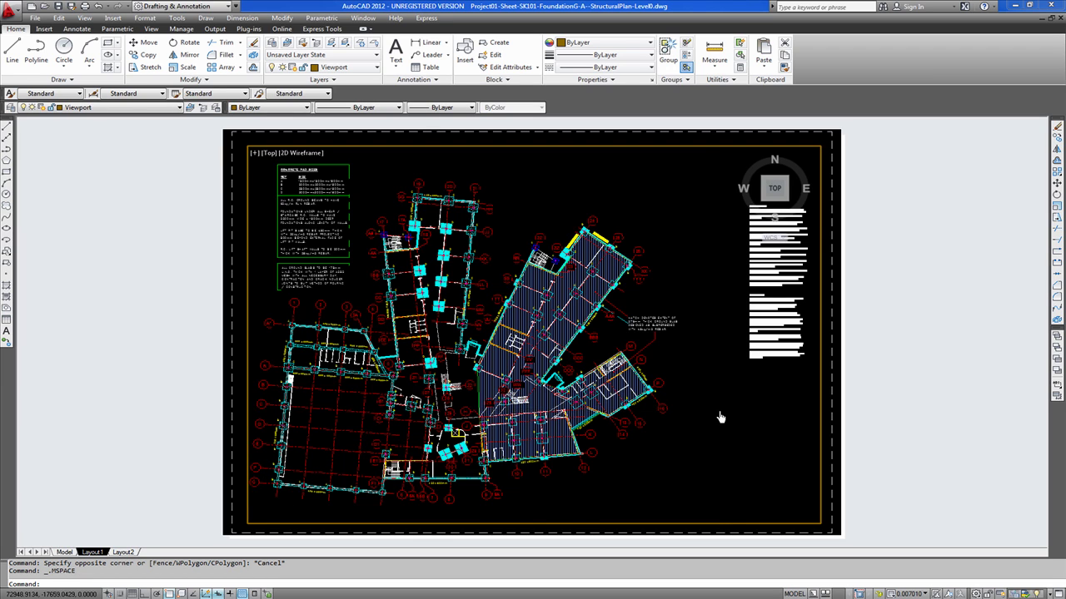
pyautogui.scroll(-1, 721, 416)
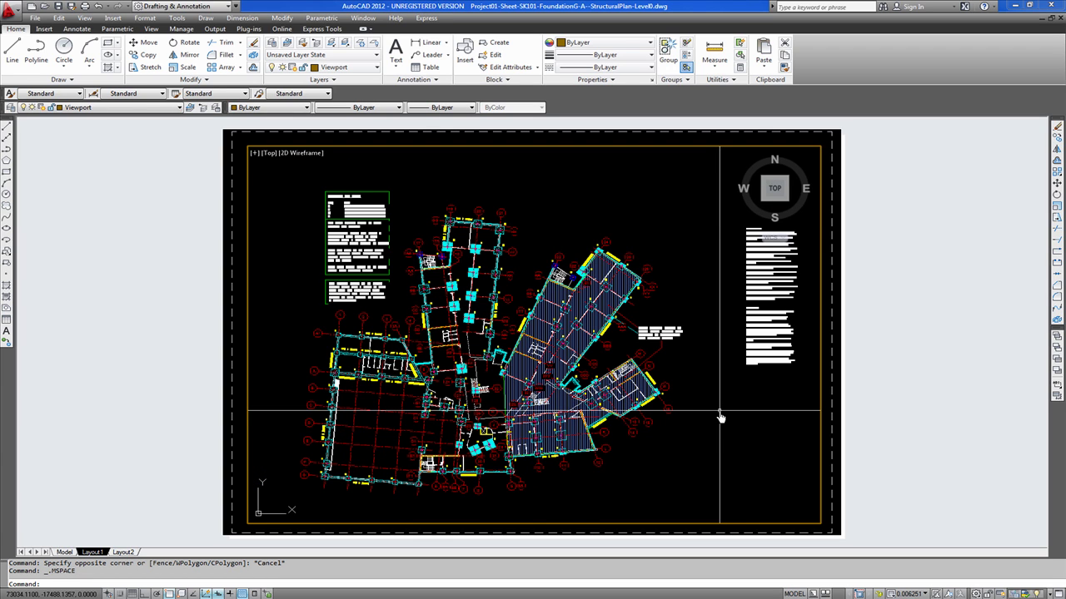
pyautogui.press('Return')
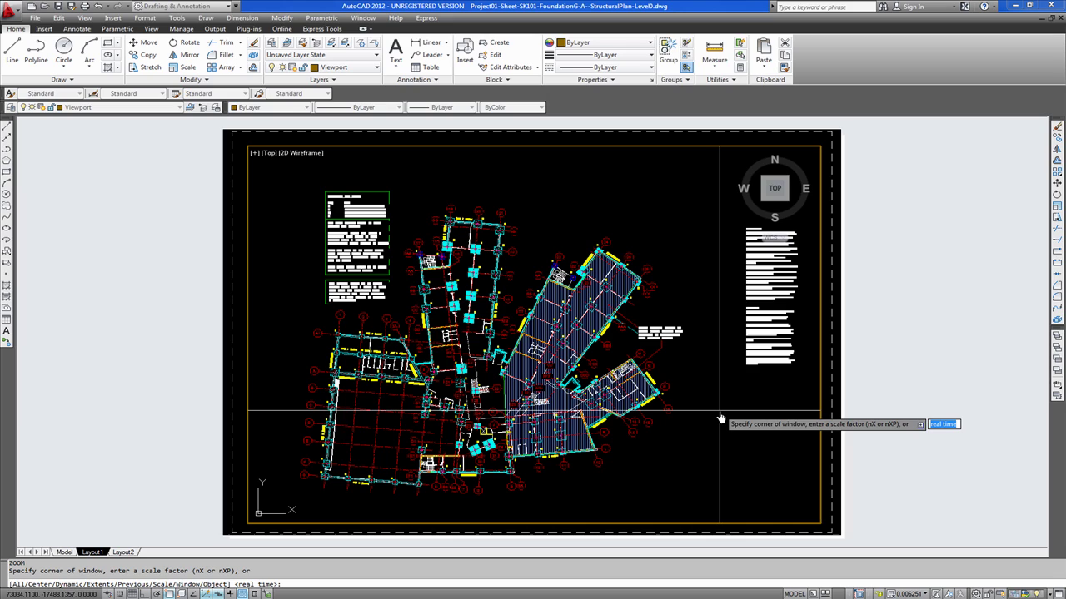
pyautogui.write('1/')
pyautogui.press('Return')
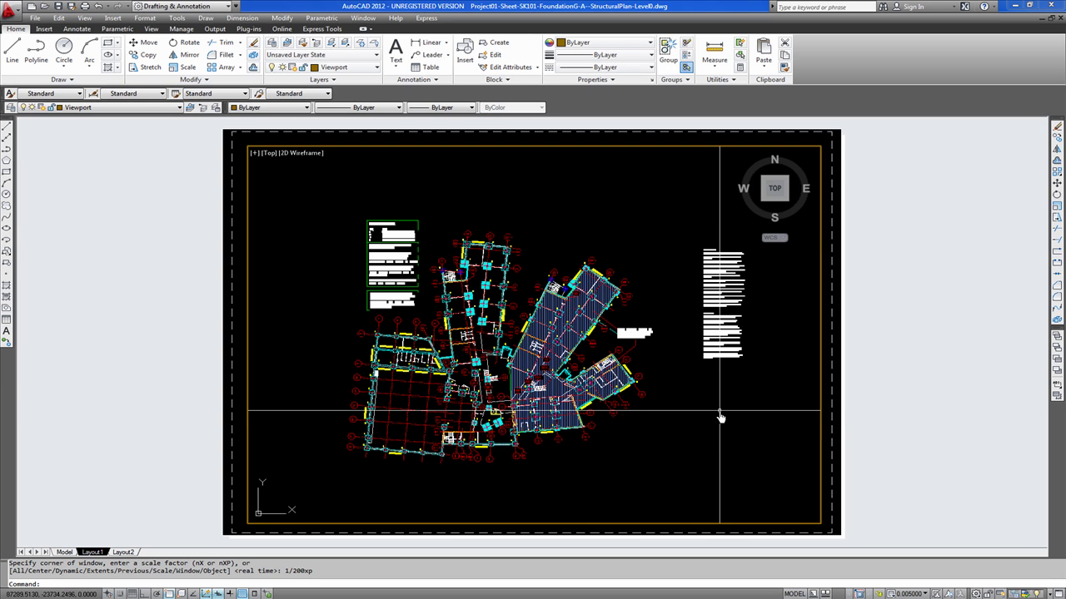
pyautogui.doubleClick(880, 392)
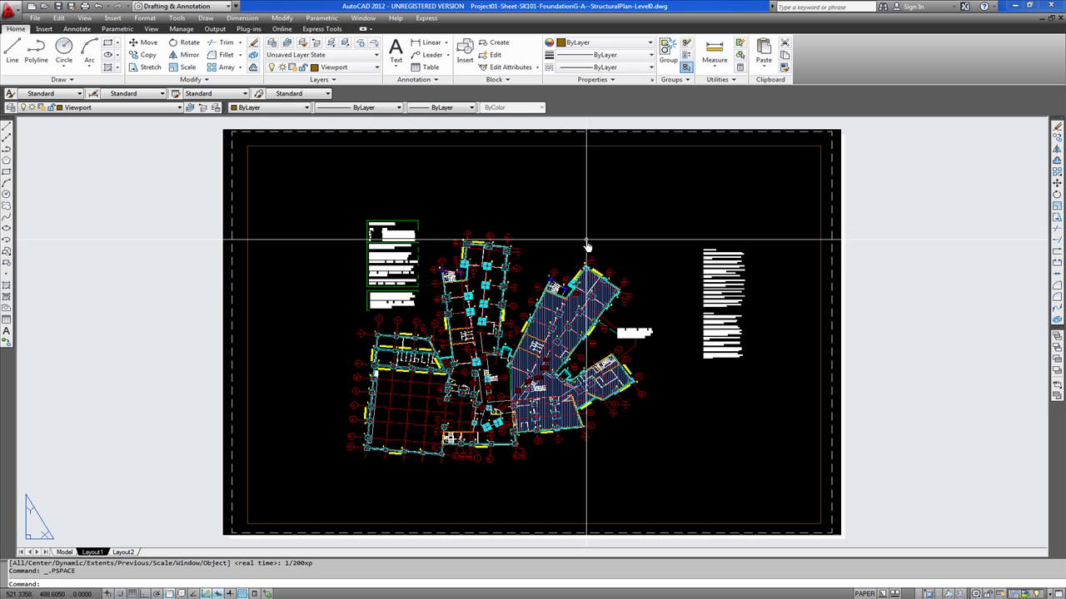
# Open Layout1's plot settings, keep acad.ctb, and preview the DWG To PDF A0 plot
pyautogui.click(35, 18)
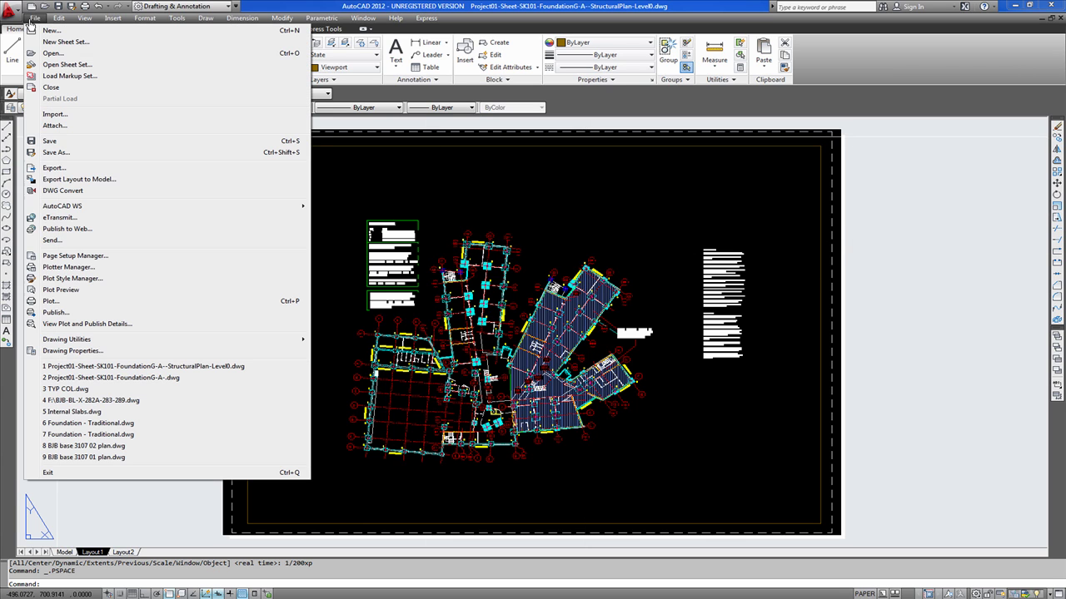
pyautogui.click(66, 301)
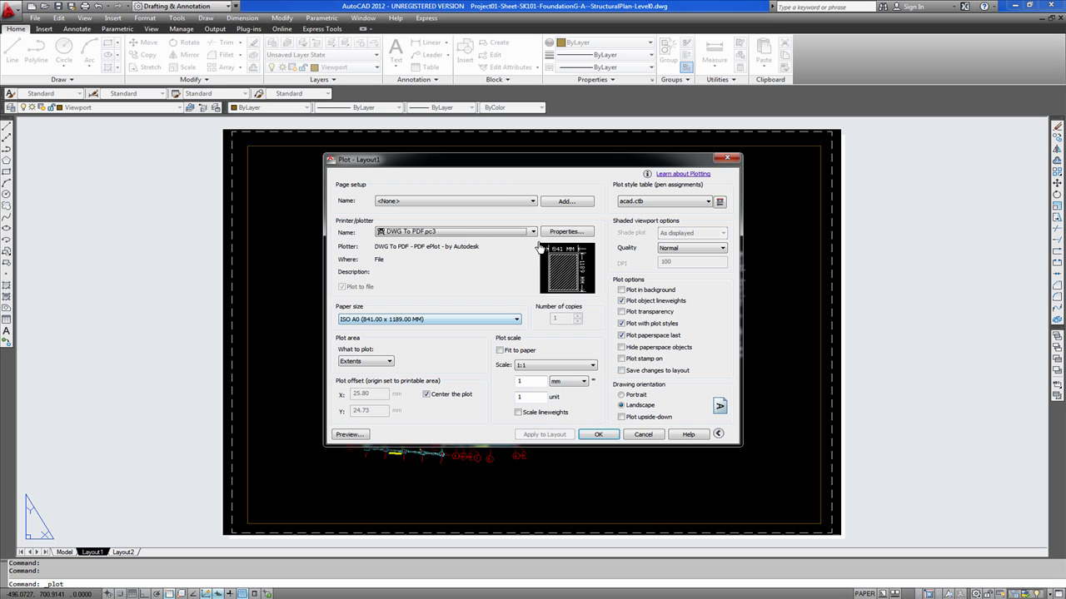
pyautogui.moveTo(510, 163)
pyautogui.mouseDown()
pyautogui.moveTo(416, 166)
pyautogui.moveTo(297, 227)
pyautogui.moveTo(241, 214)
pyautogui.moveTo(652, 206)
pyautogui.mouseUp()
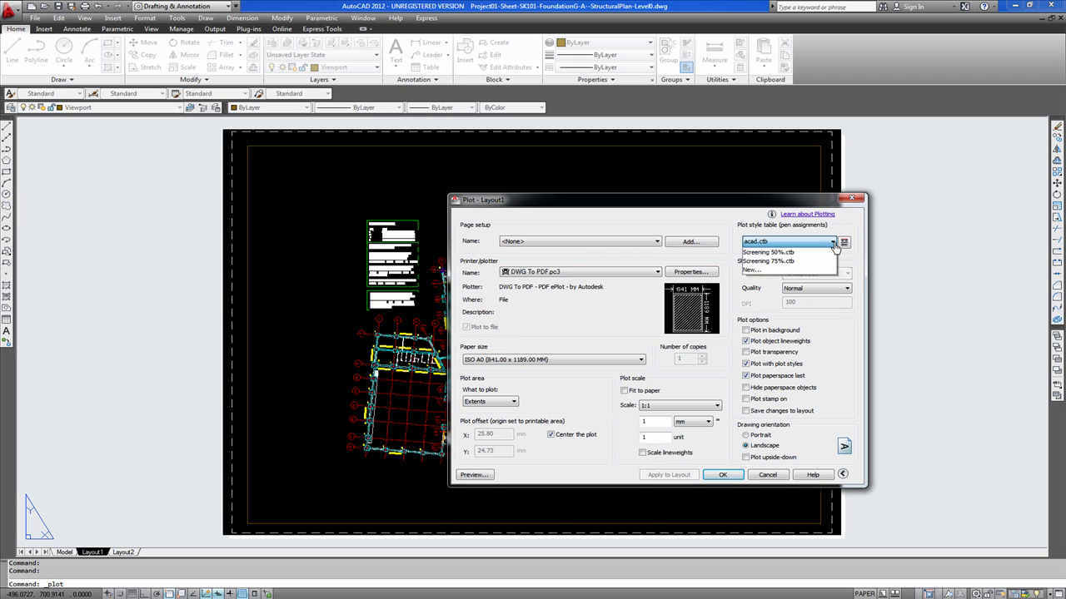
pyautogui.click(833, 242)
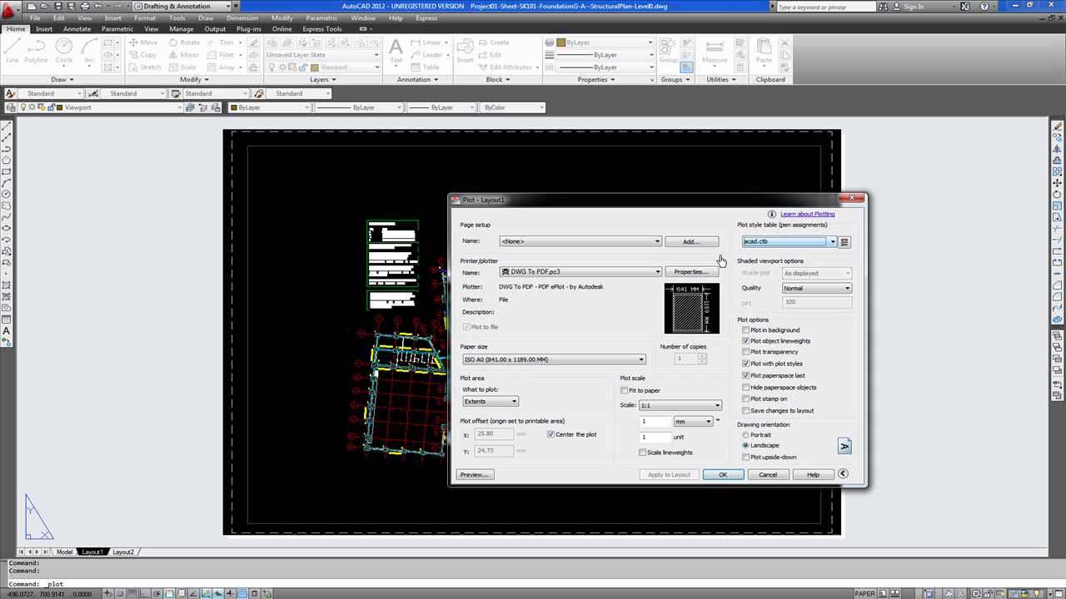
pyautogui.click(474, 475)
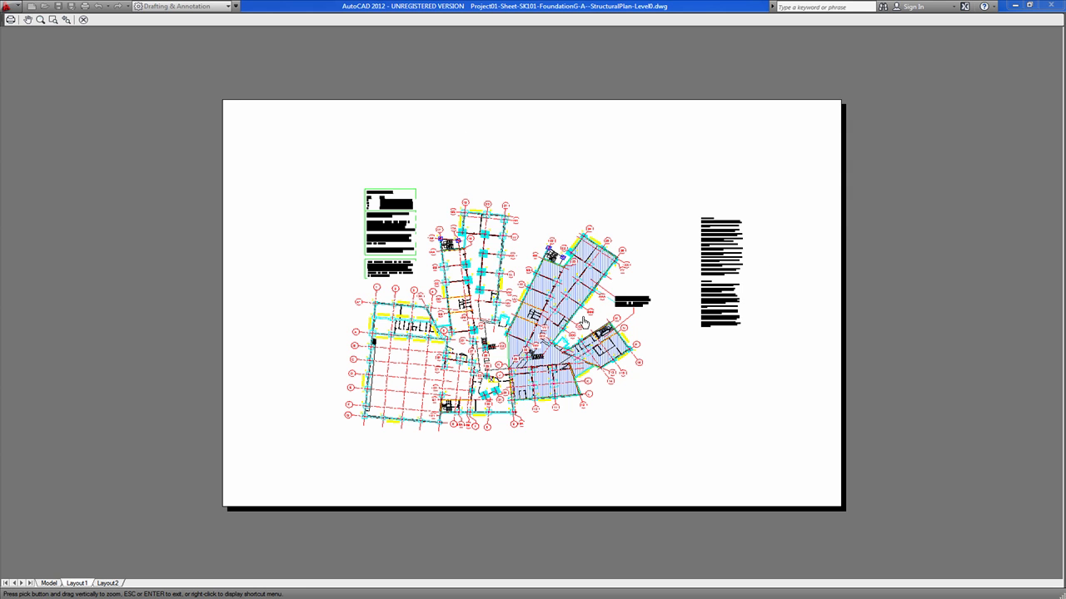
pyautogui.press('Escape')
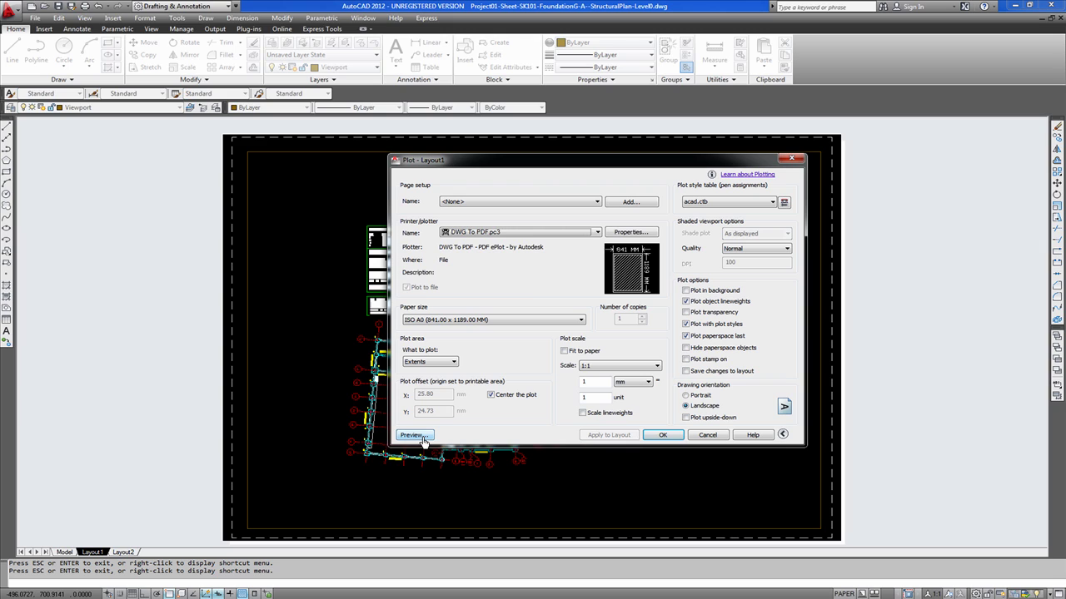
# Set the plot area to a Window picked from the sheet's lower-left to upper-right corner
pyautogui.click(453, 364)
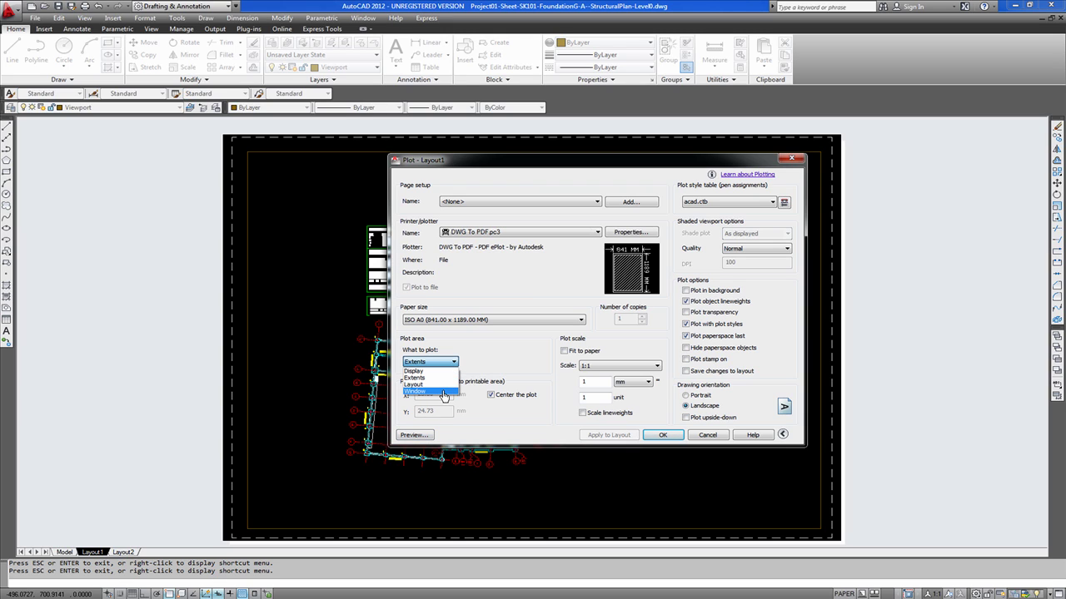
pyautogui.click(443, 391)
pyautogui.press('Escape')
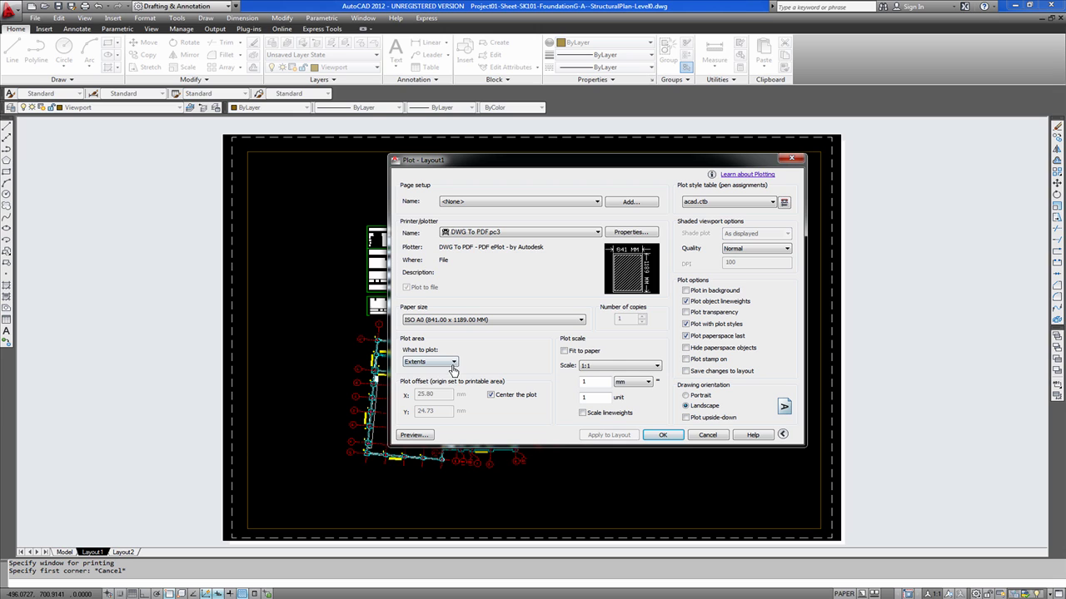
pyautogui.click(449, 363)
pyautogui.click(442, 392)
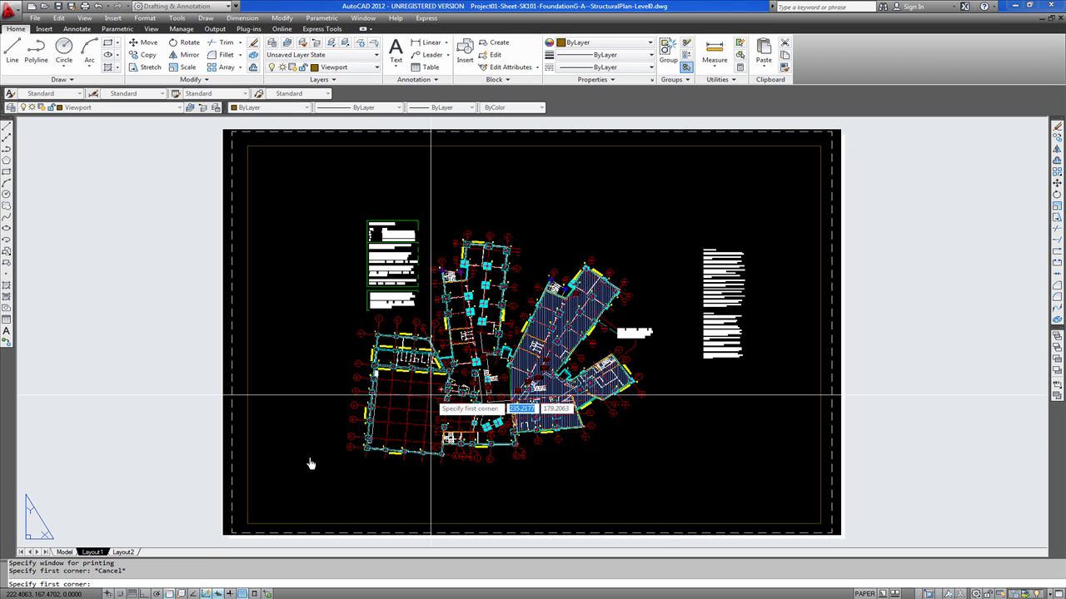
pyautogui.click(248, 524)
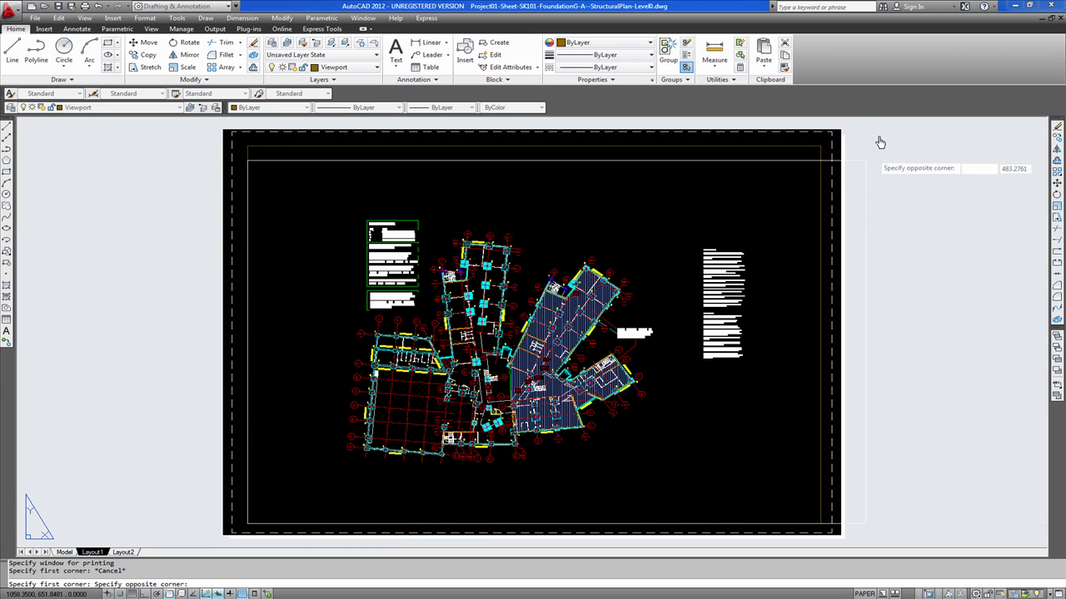
pyautogui.click(820, 147)
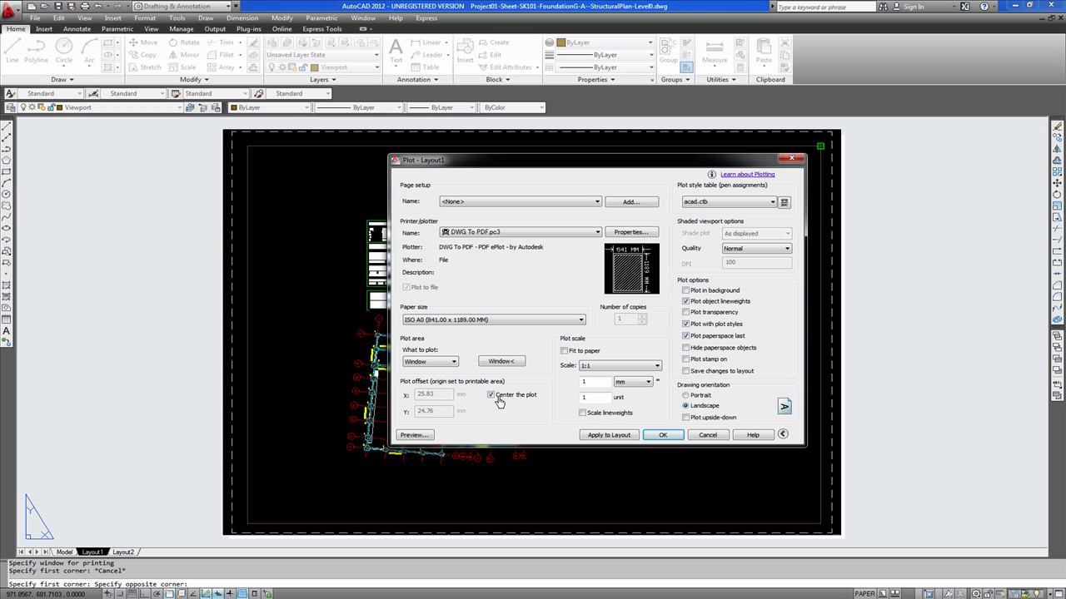
# Keep Center the plot on, preview the windowed plot, and confirm Window as plot area
pyautogui.click(491, 396)
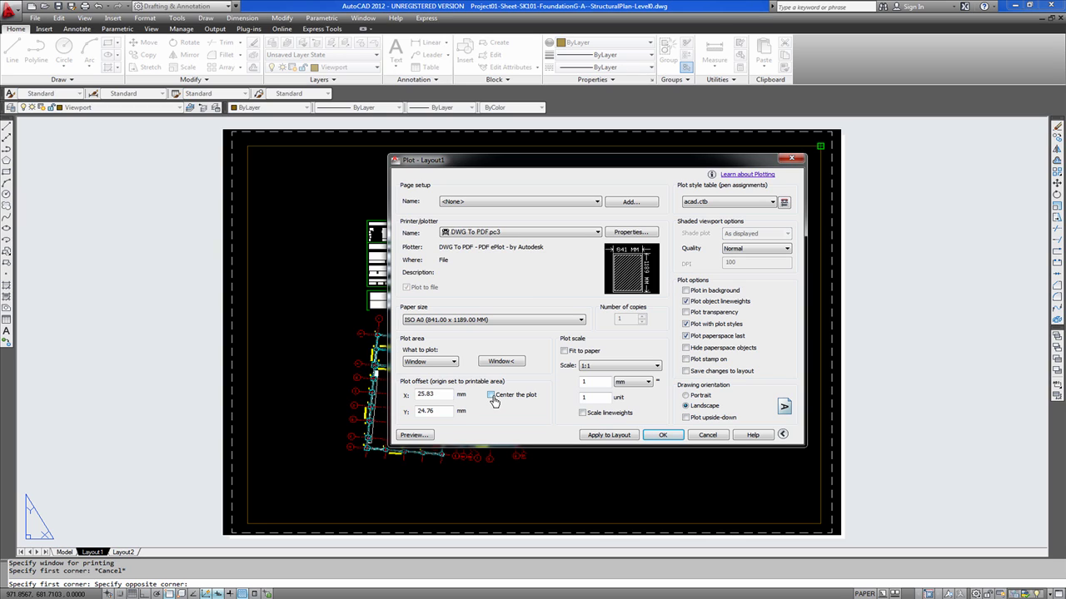
pyautogui.click(491, 396)
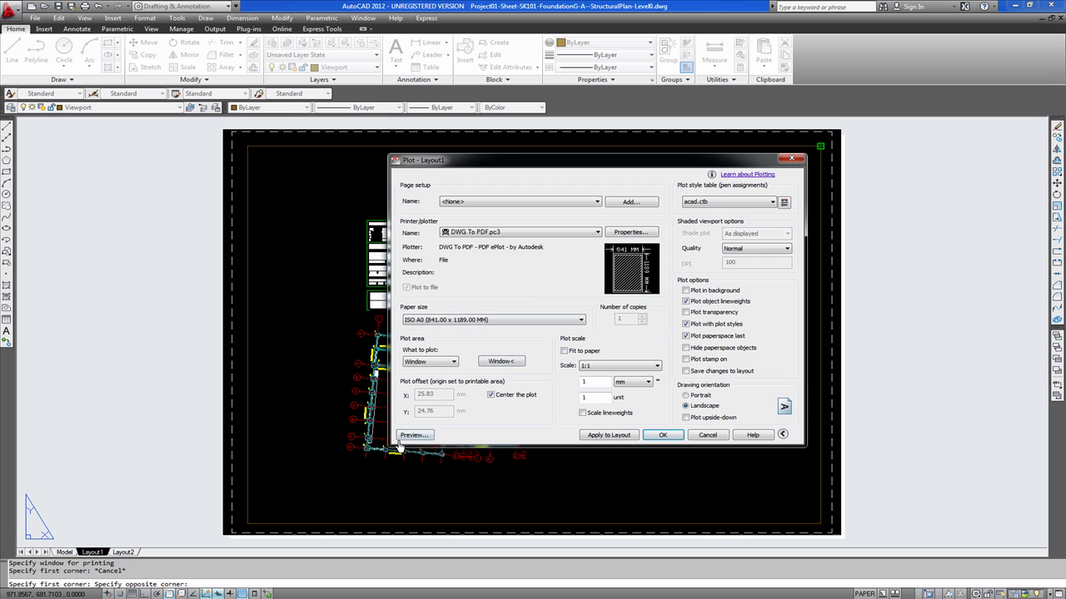
pyautogui.press('Return')
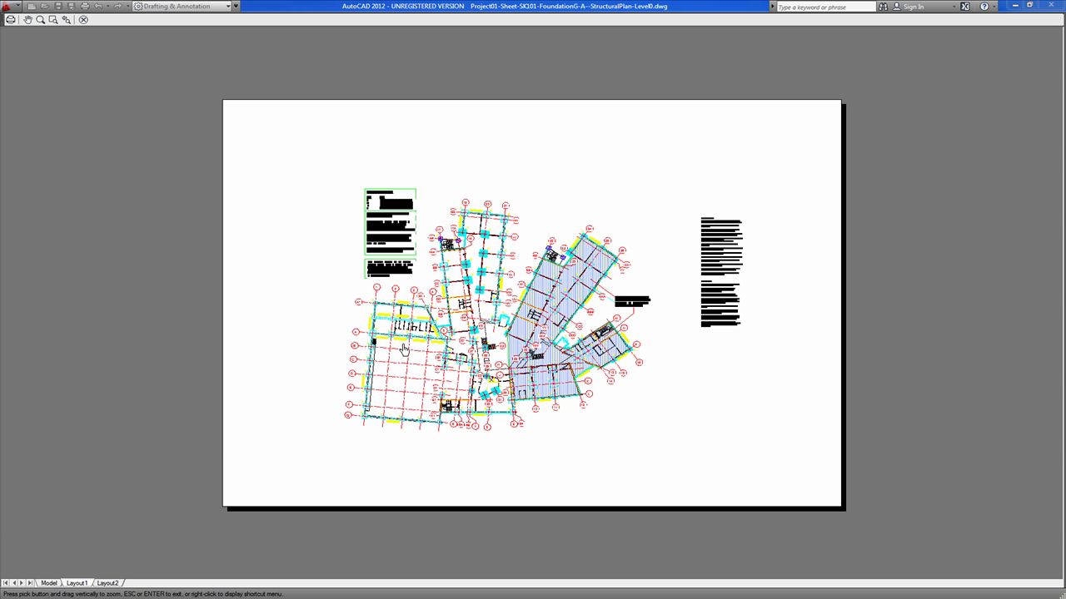
pyautogui.press('Escape')
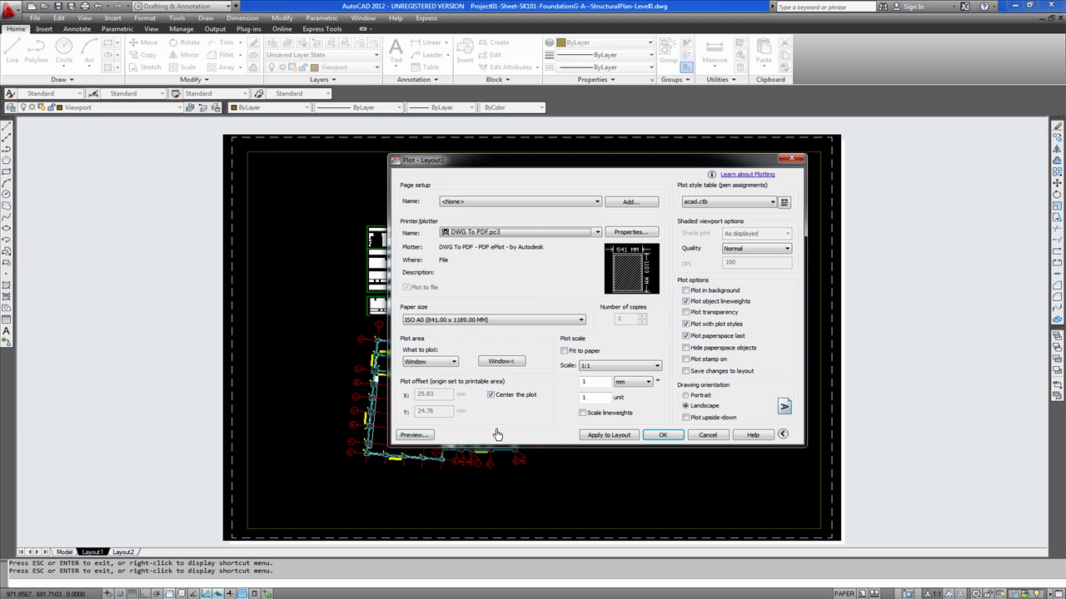
pyautogui.click(454, 361)
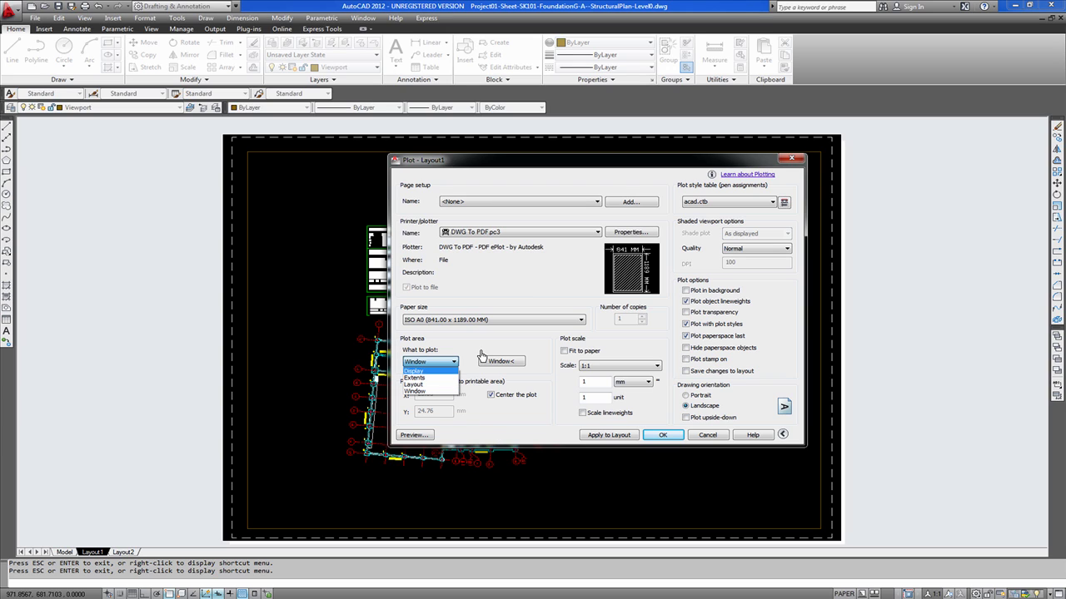
pyautogui.click(441, 392)
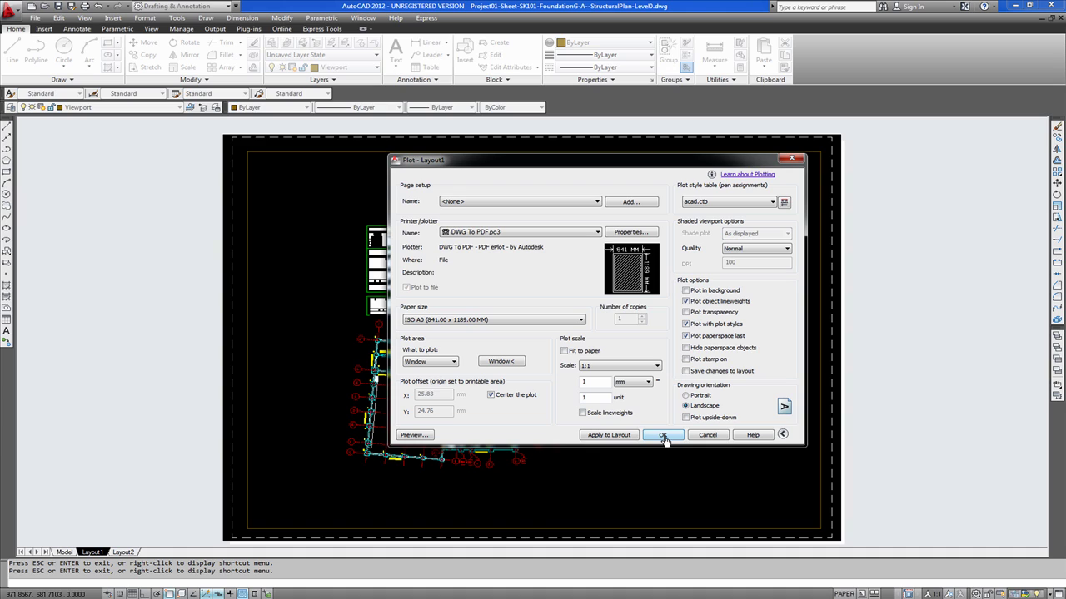